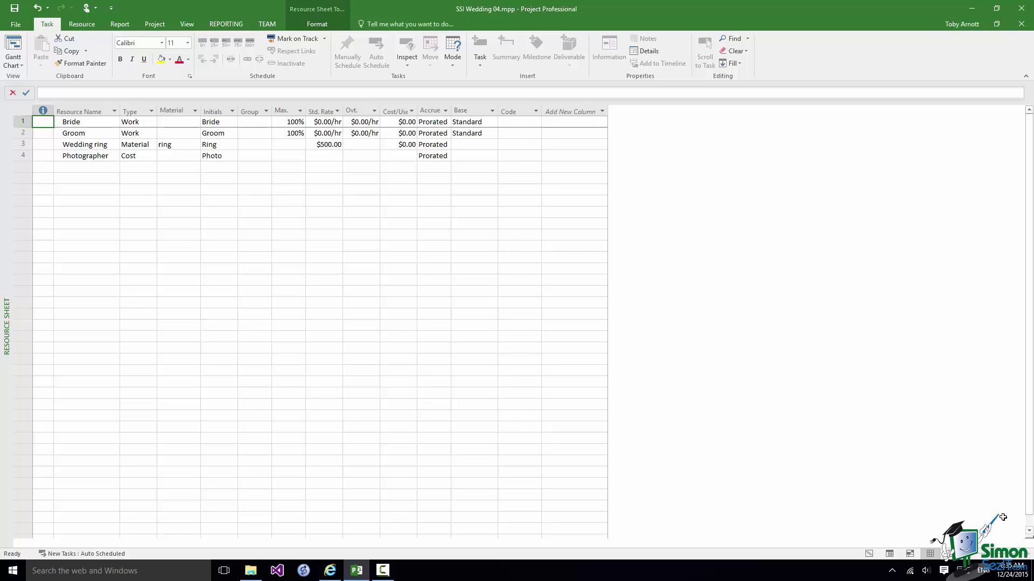
- Return to the Gantt Chart view and bring up the shortcut menu for Agree budget and approach
click(867, 554)
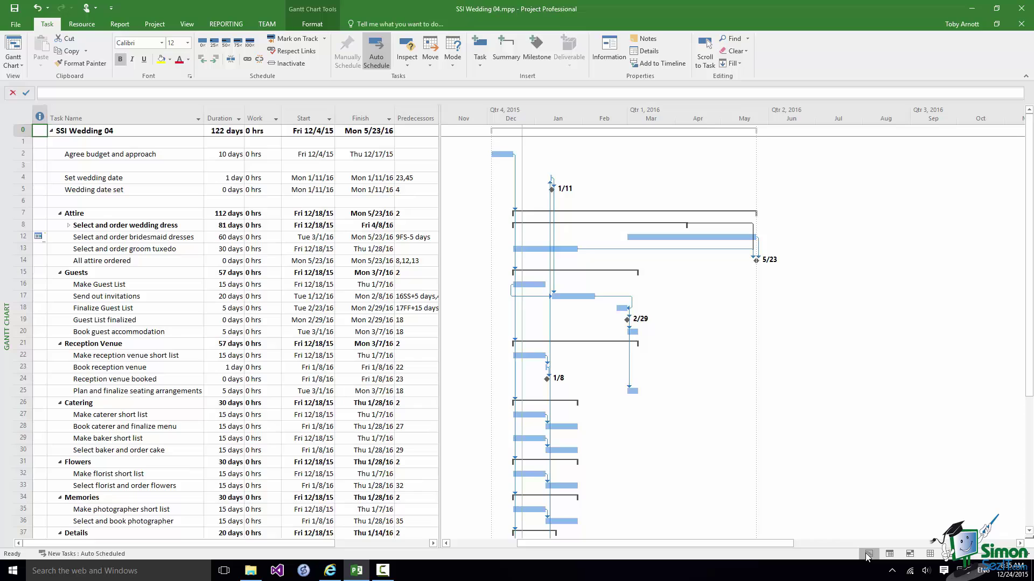
click(118, 154)
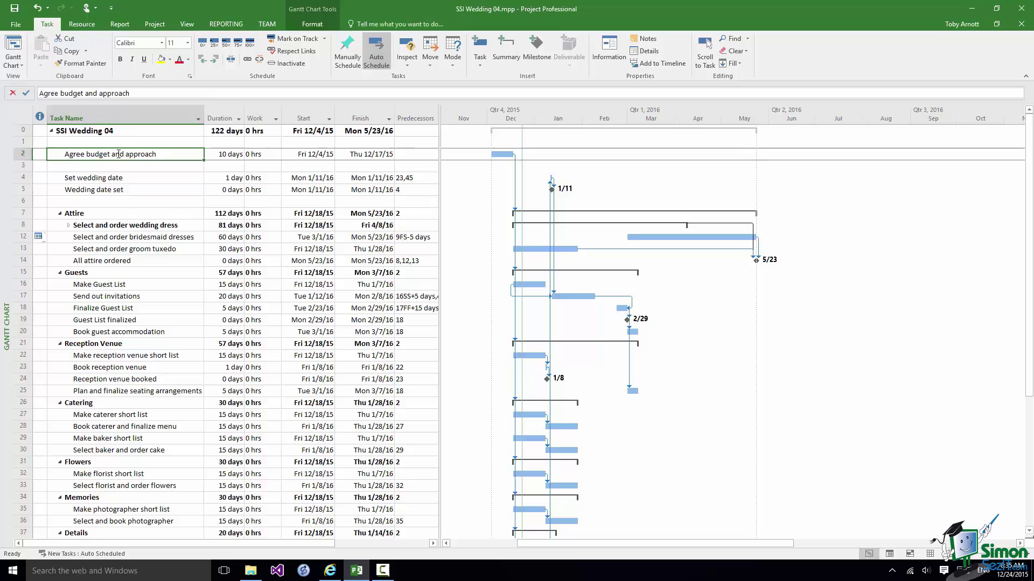
right_click(118, 154)
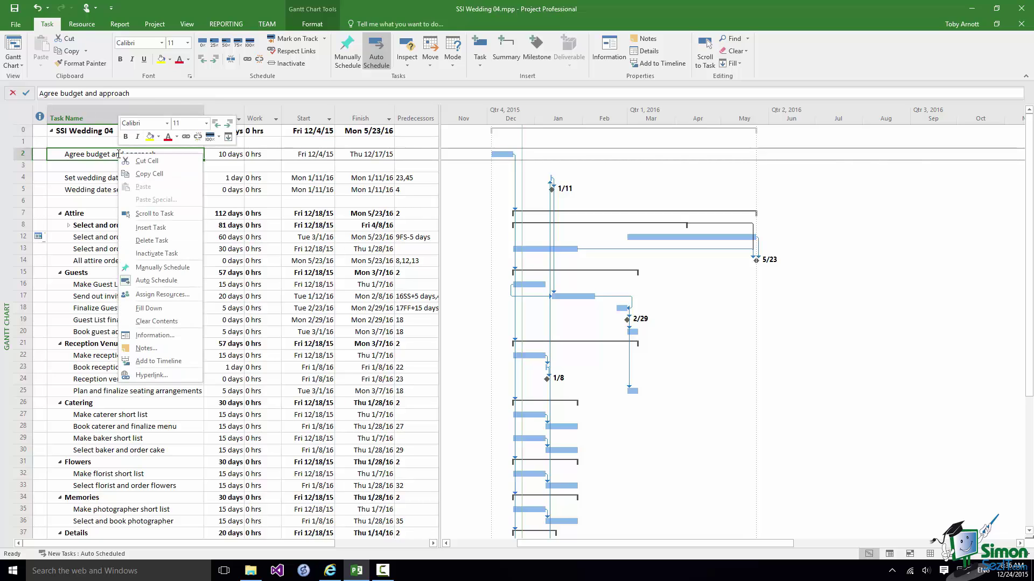
- Choose Assign Resources for the Agree budget and approach task
click(155, 295)
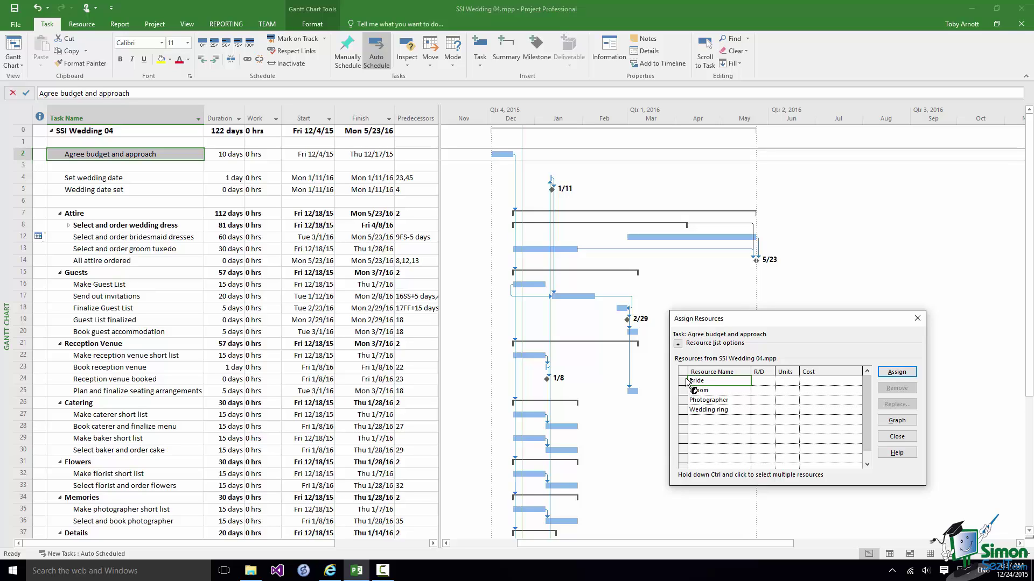
- Assign Bride and Groom to Agree budget and approach, giving 160 hrs of work, and close the dialog
click(896, 372)
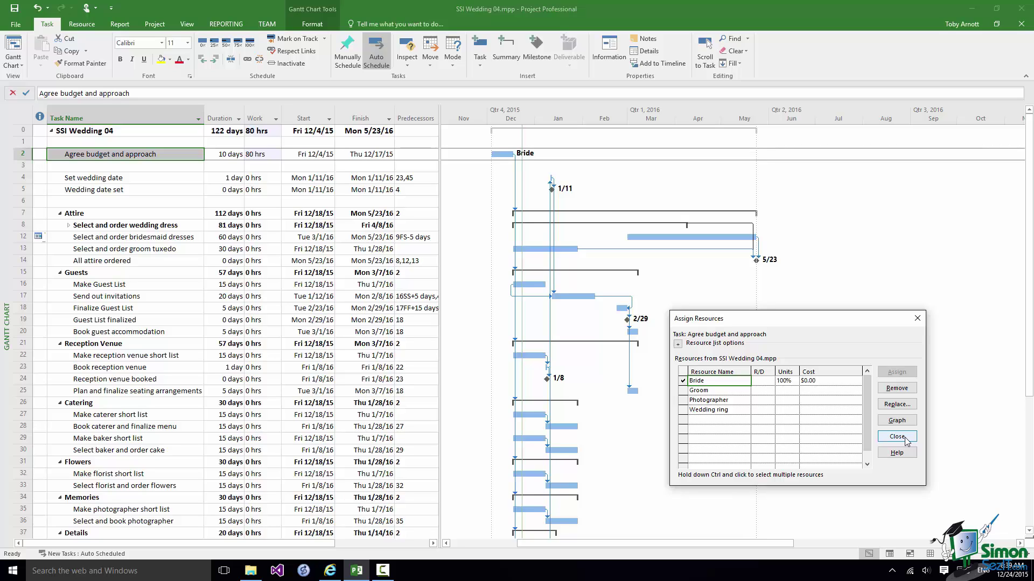
click(681, 391)
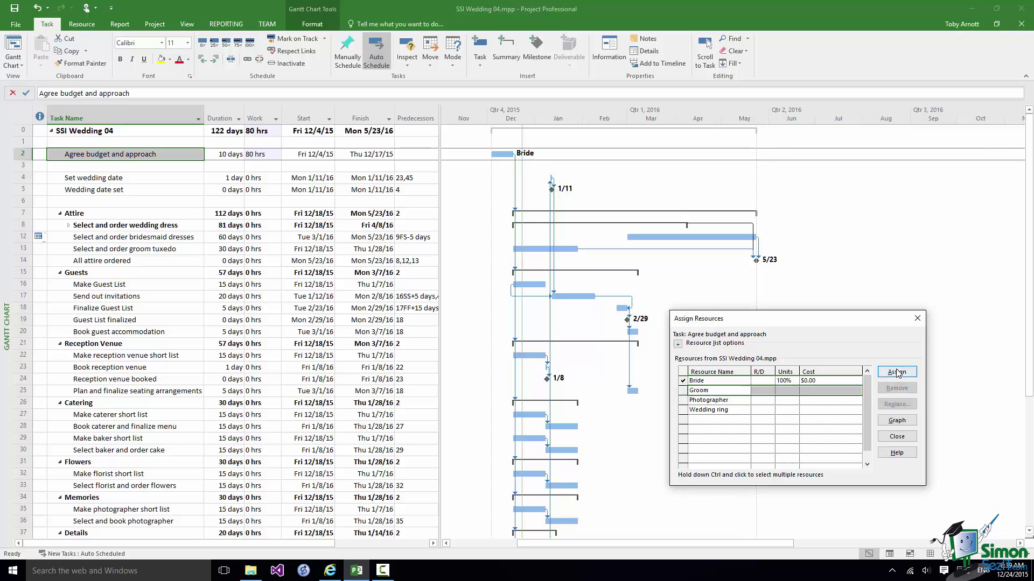
click(896, 373)
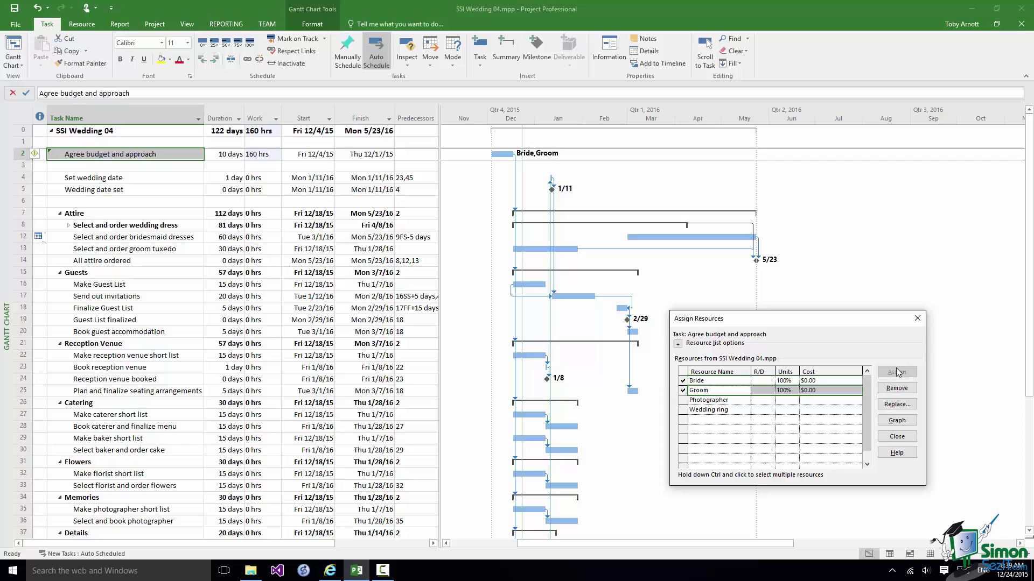
click(897, 437)
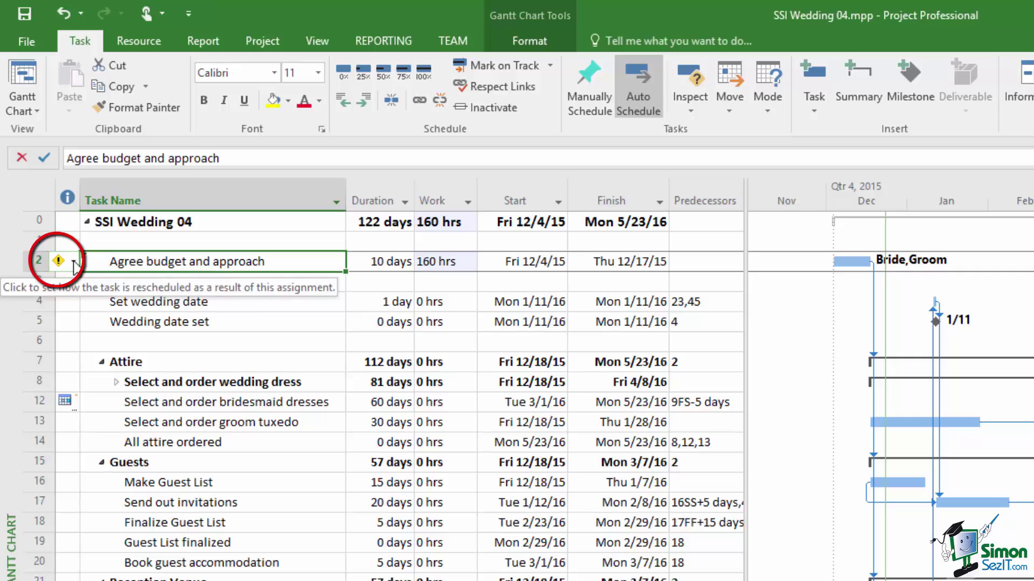
- Show the added-resource smart tag options for the Agree budget and approach row
click(72, 263)
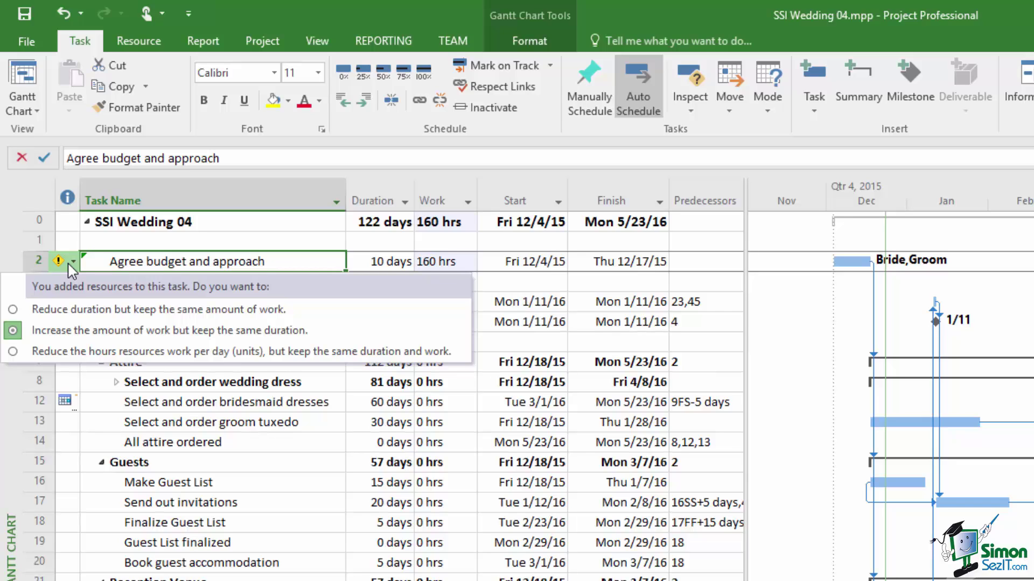
- Keep 'Increase the amount of work but keep the same duration' and dismiss the smart tag menu
click(81, 331)
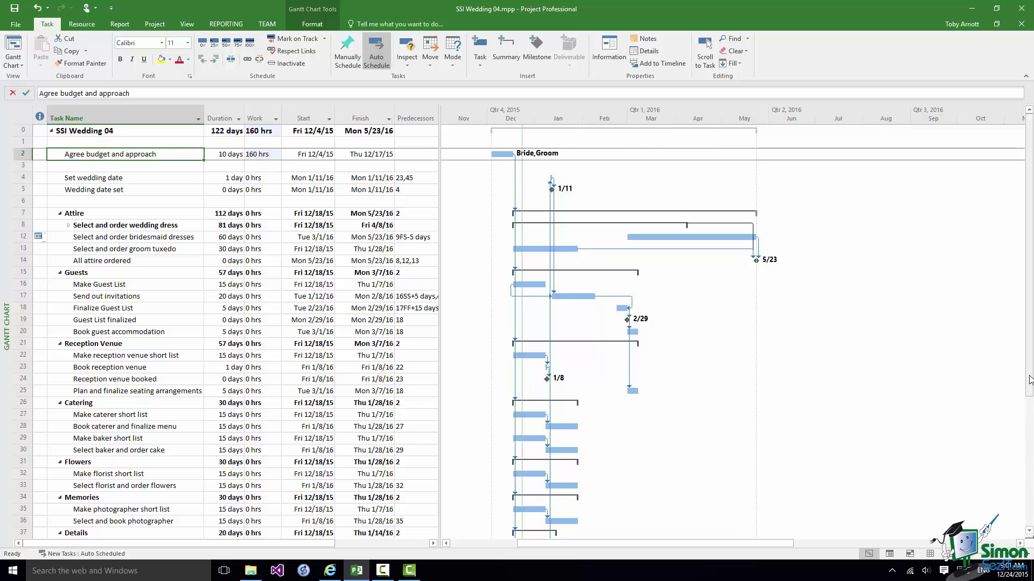
- Scroll down and select task 36, Select and book photographer
drag(1031, 398, 1028, 469)
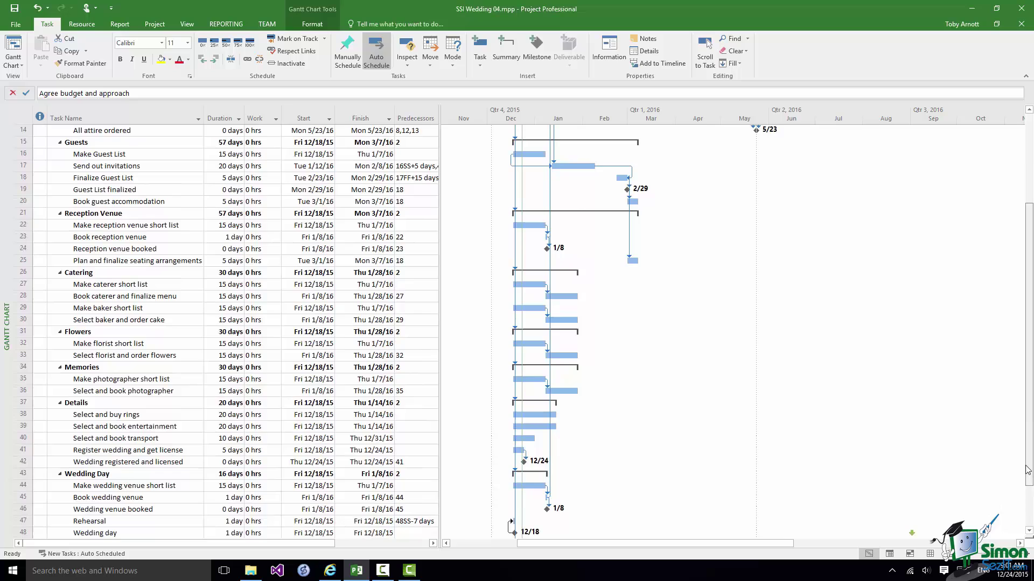
click(20, 390)
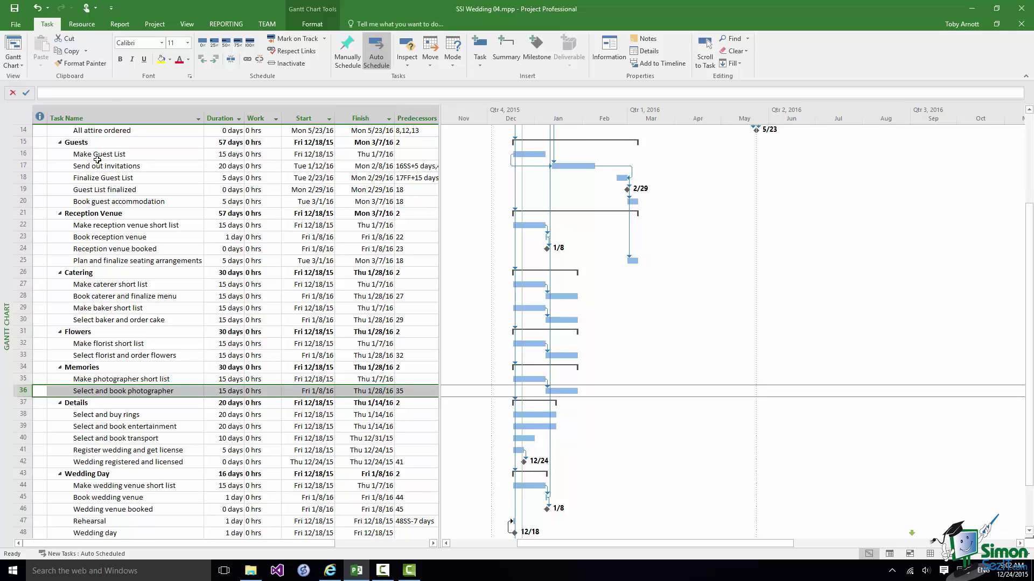
- Assign Photographer to Select and book photographer from the Resource tab with a $1,500.00 cost
click(82, 24)
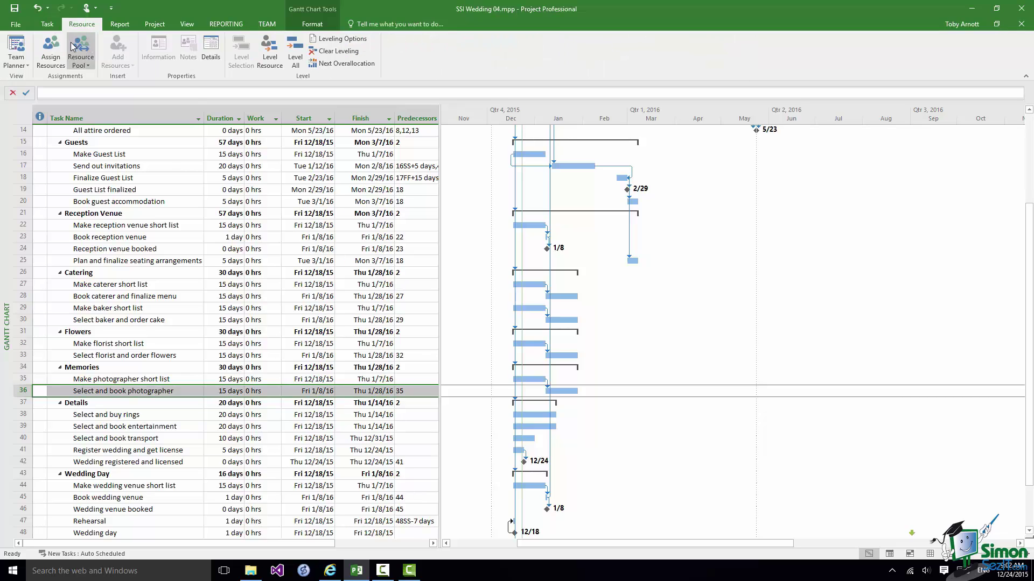
click(58, 56)
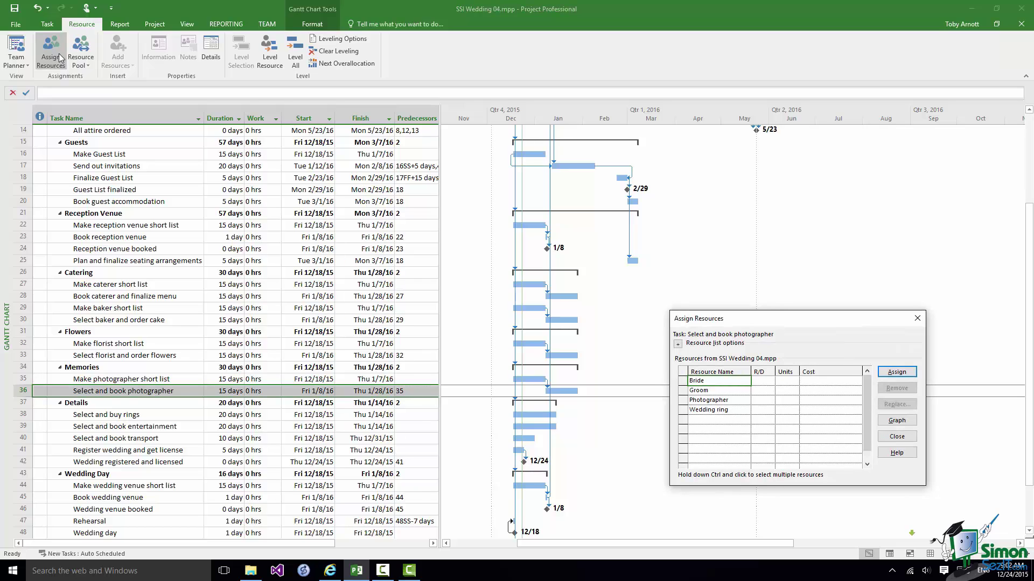
click(685, 402)
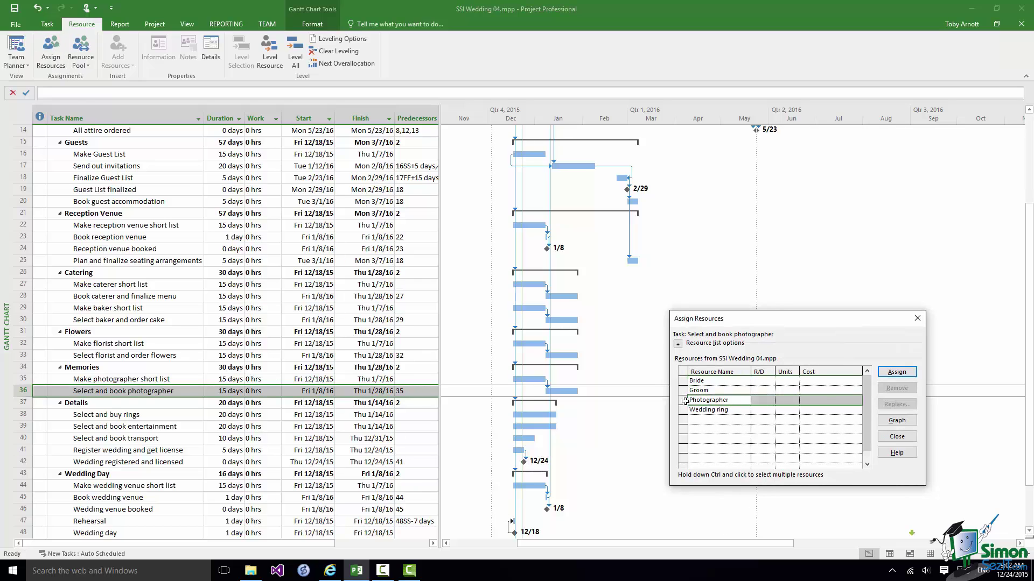
click(897, 372)
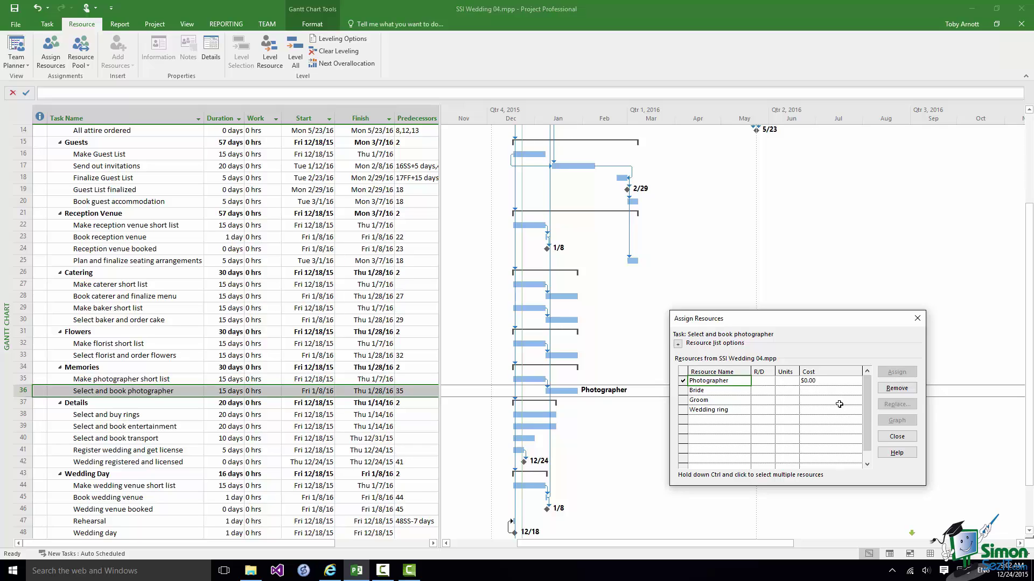
click(829, 384)
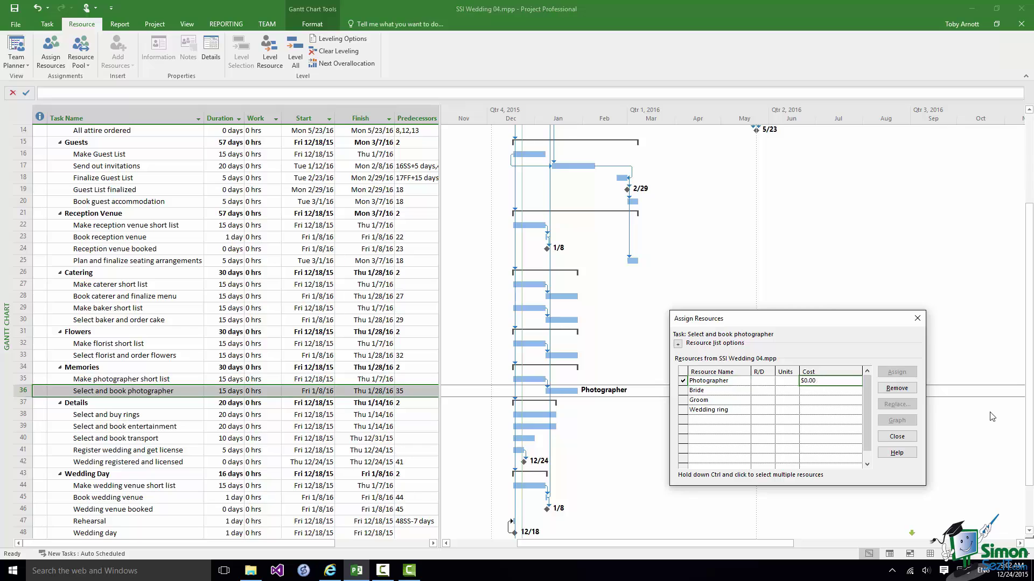
text(15)
text(00)
click(730, 381)
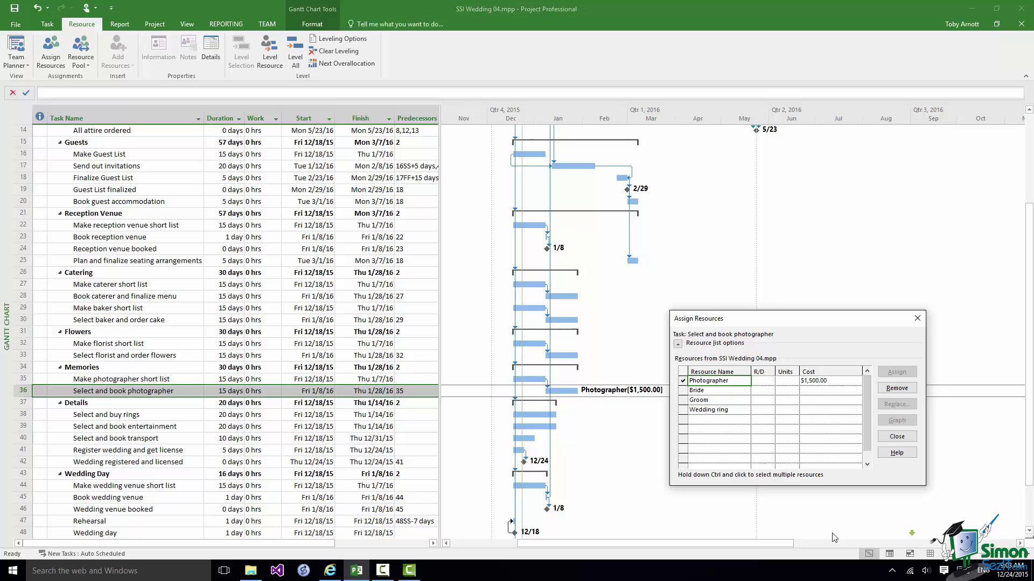
- Close Assign Resources and select task 38, Select and buy rings, under Details
click(897, 437)
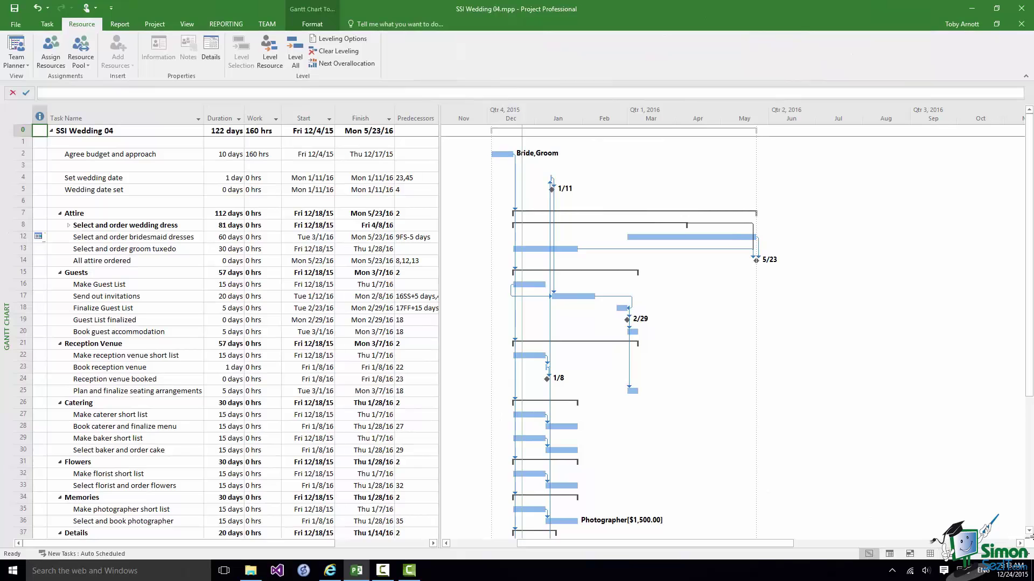
scroll(1028, 531, down, 6)
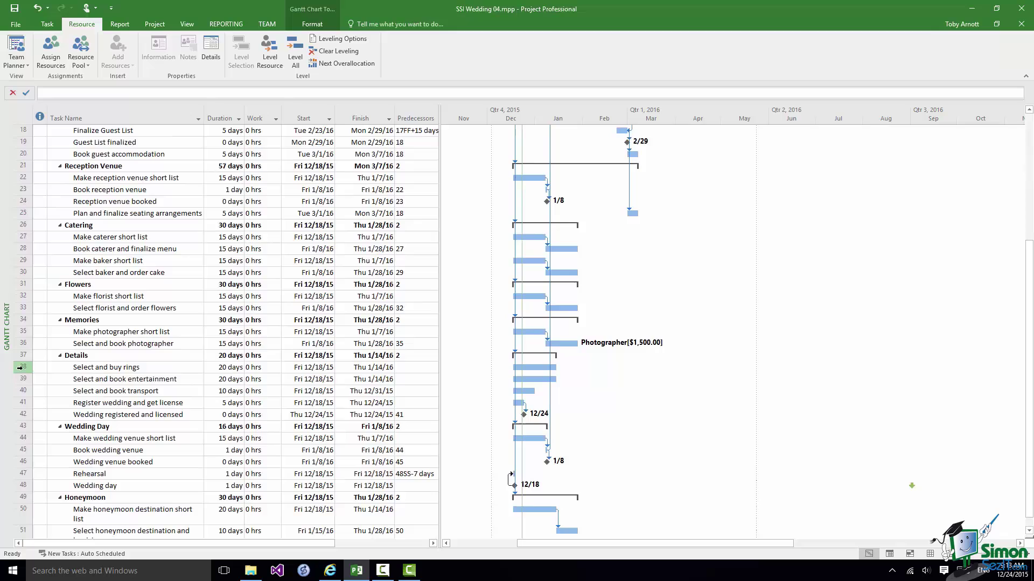
click(20, 369)
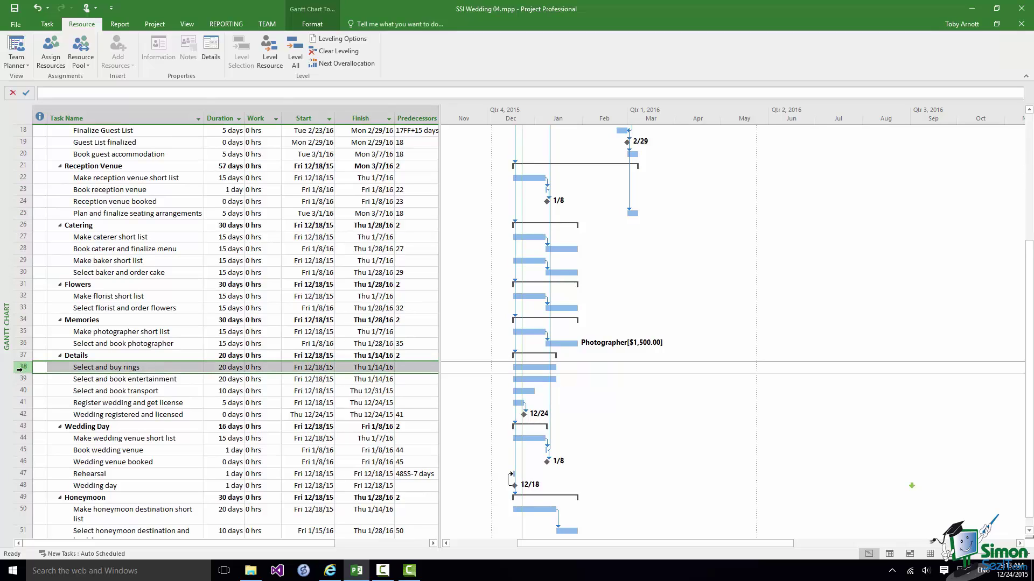
- Open Assign Resources for Select and buy rings and set Wedding ring units to 2
right_click(22, 370)
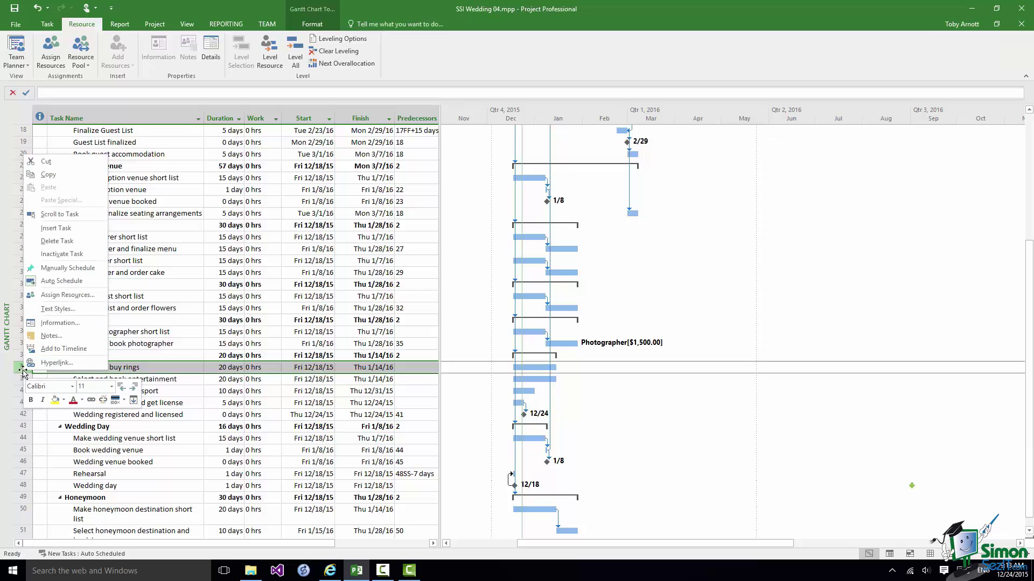
click(70, 295)
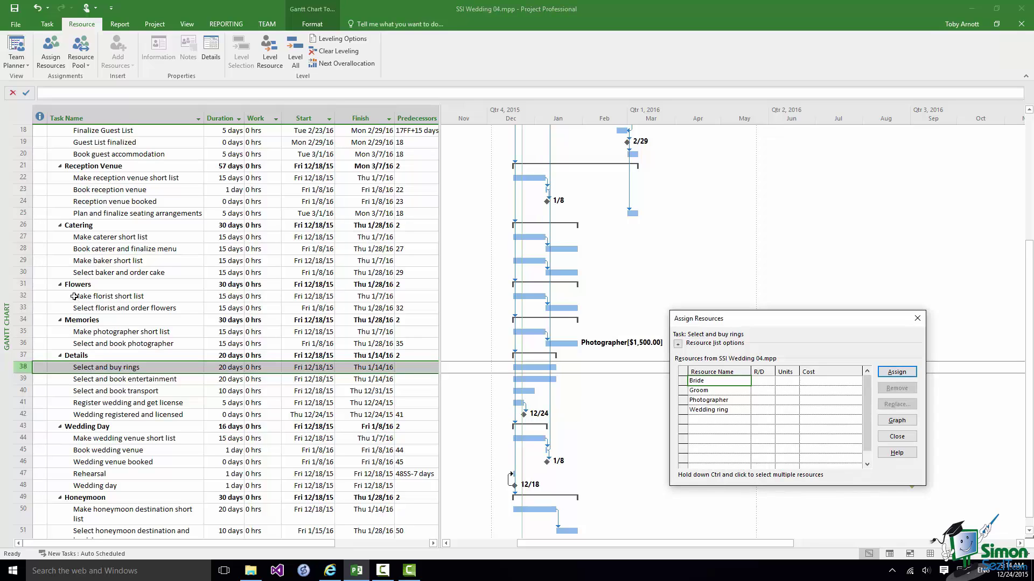
click(685, 409)
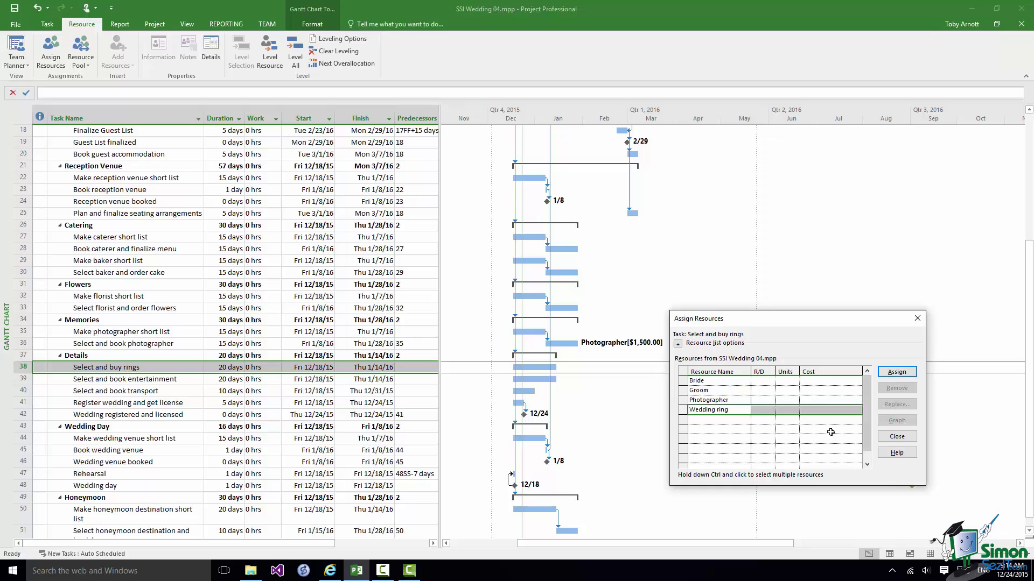
click(791, 410)
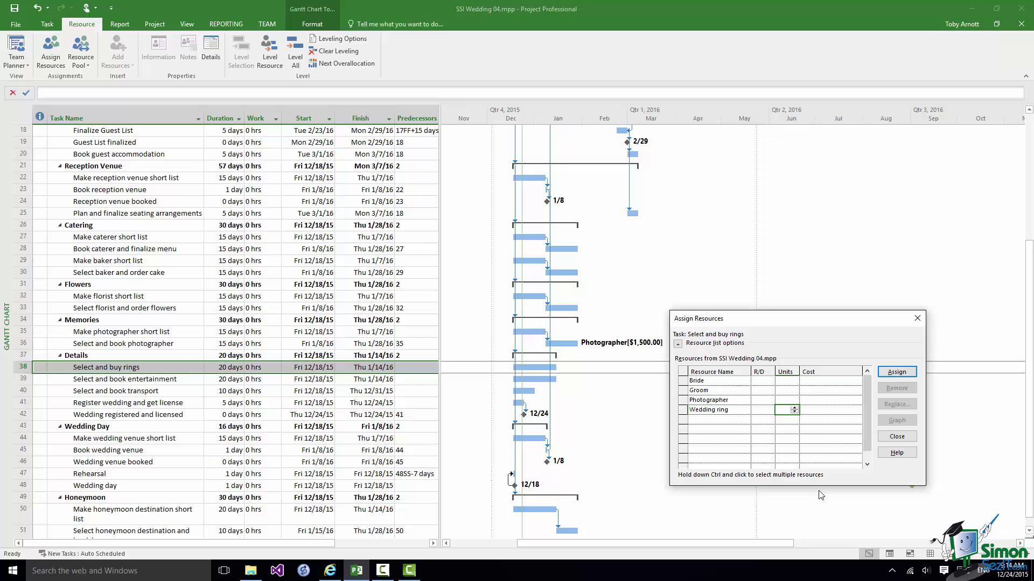
click(795, 408)
click(795, 408)
click(795, 409)
- Assign 2 Wedding rings plus Bride and Groom to Select and buy rings, raising work to 320 hrs
click(895, 375)
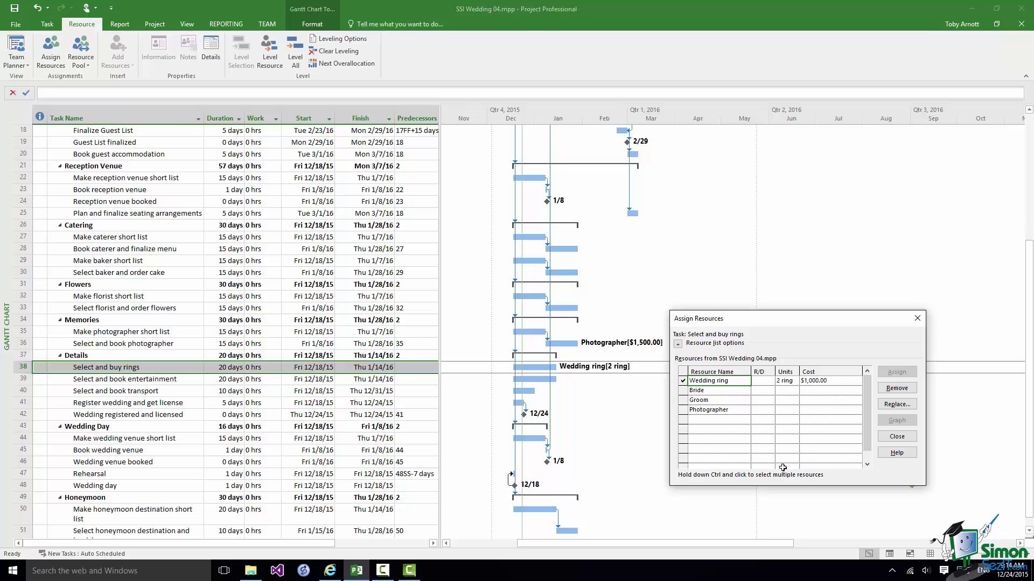
click(680, 392)
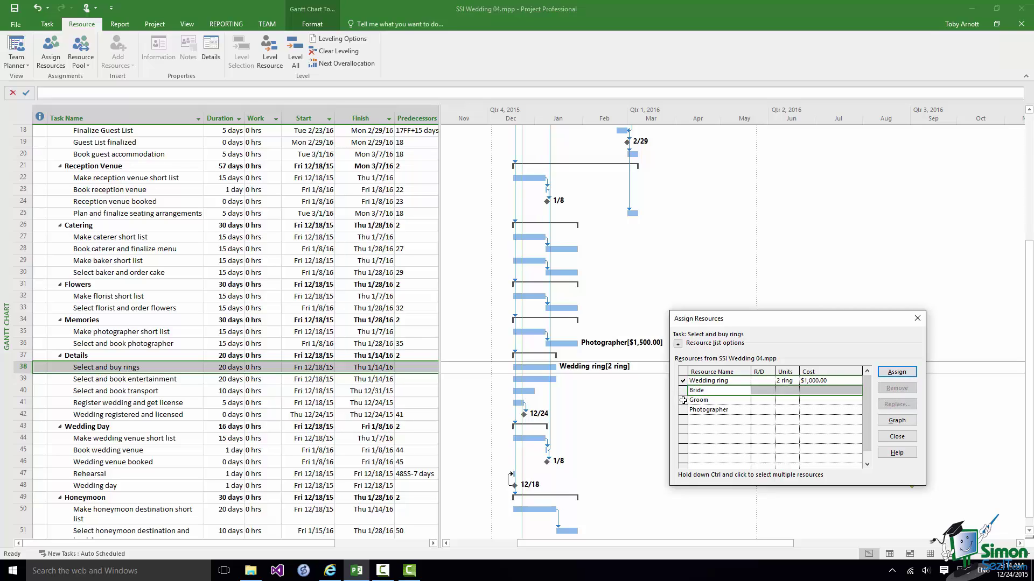
ctrl+click(683, 400)
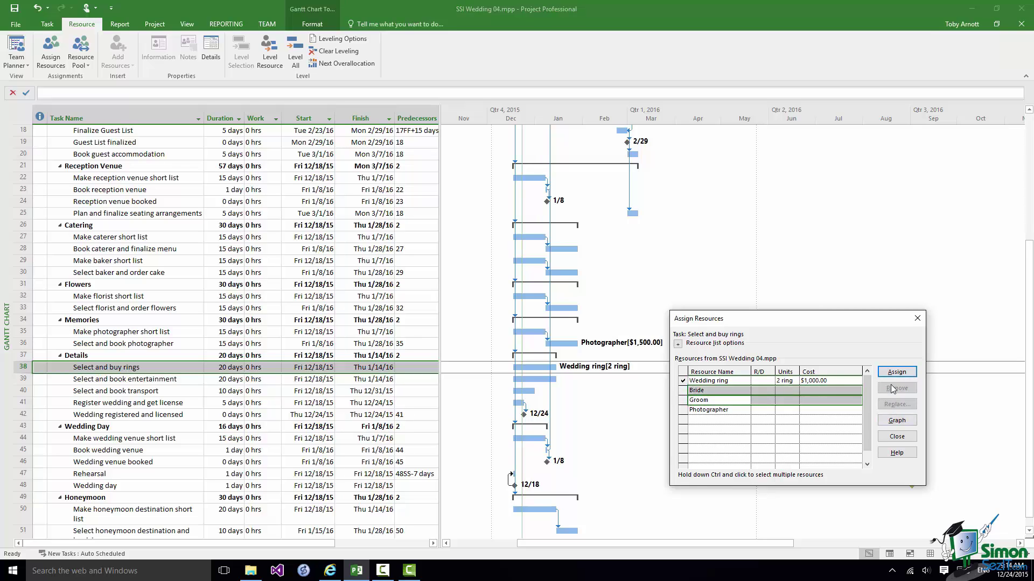
click(899, 438)
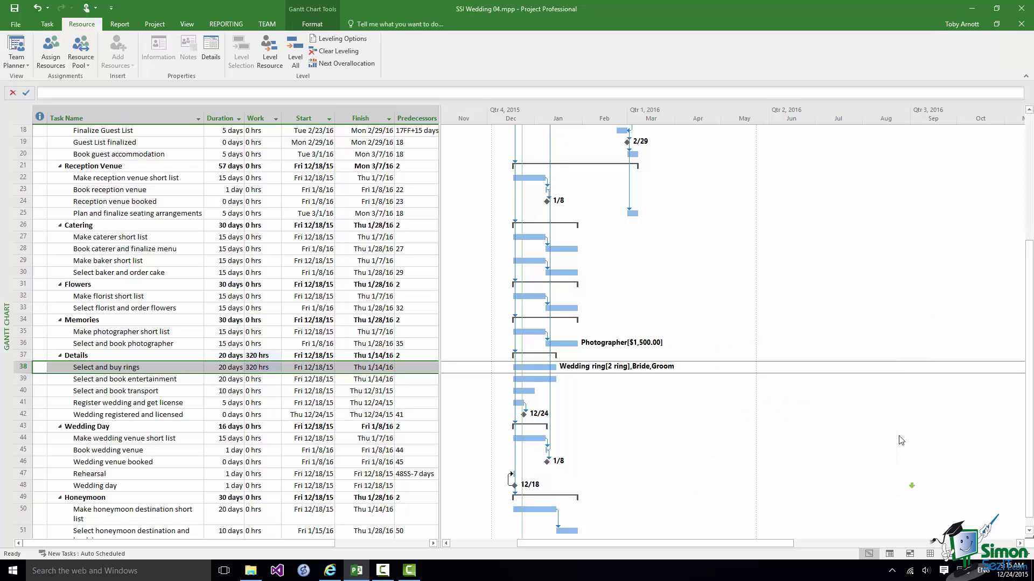